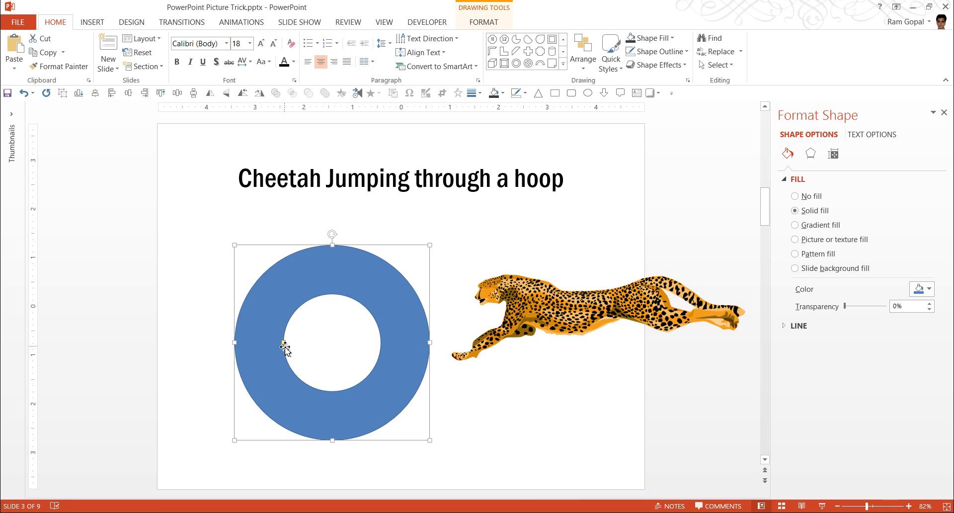
# Thin and shrink the donut ring, then fill it dark grey with no outline.
pyautogui.moveTo(283, 343); pyautogui.dragTo(253, 349)
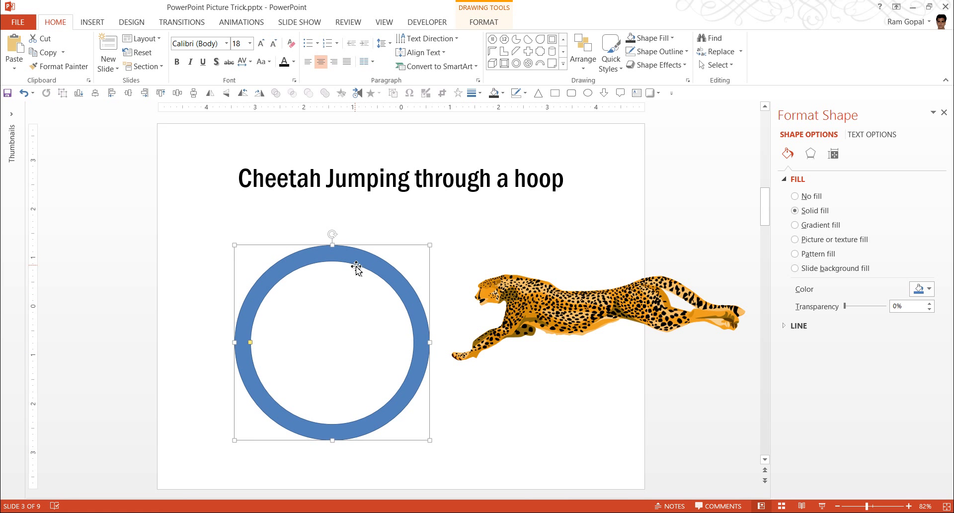
pyautogui.moveTo(430, 438); pyautogui.dragTo(394, 403)
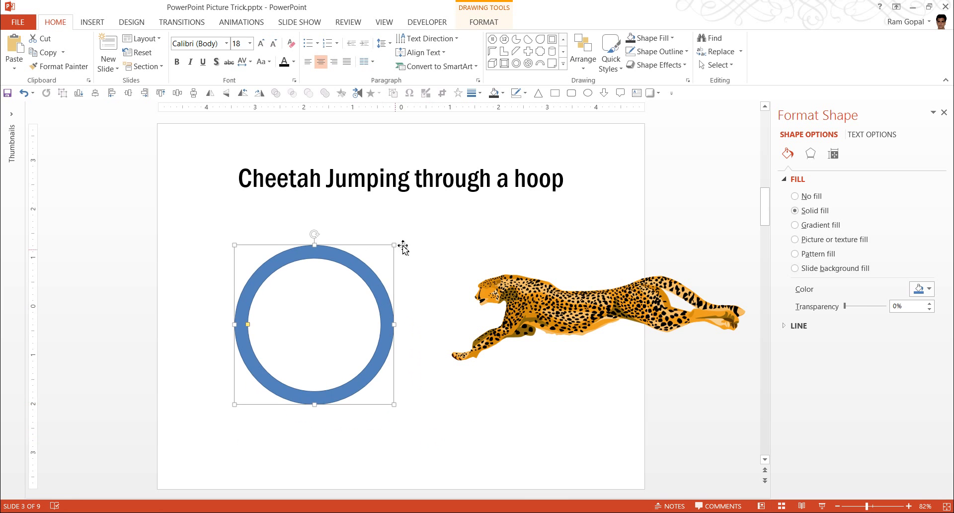
pyautogui.click(642, 40)
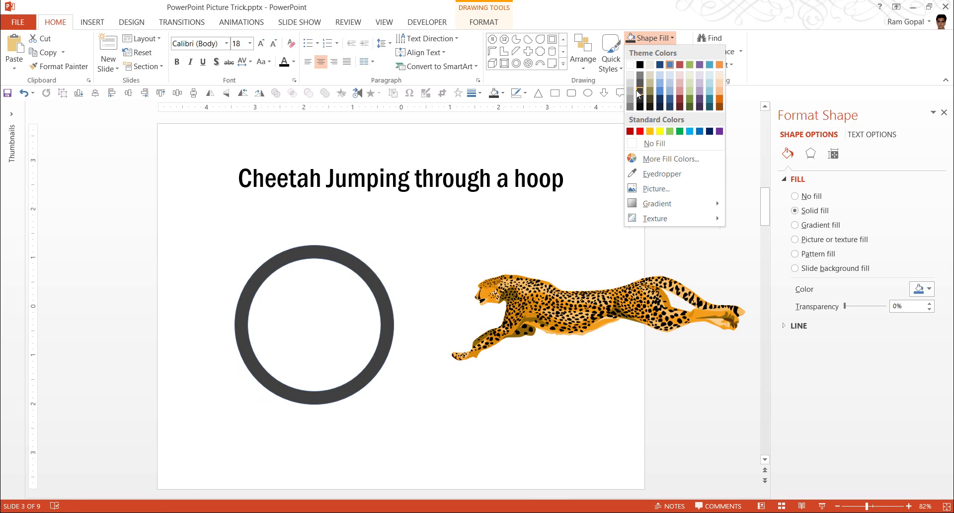
pyautogui.click(640, 92)
pyautogui.click(659, 52)
pyautogui.click(661, 157)
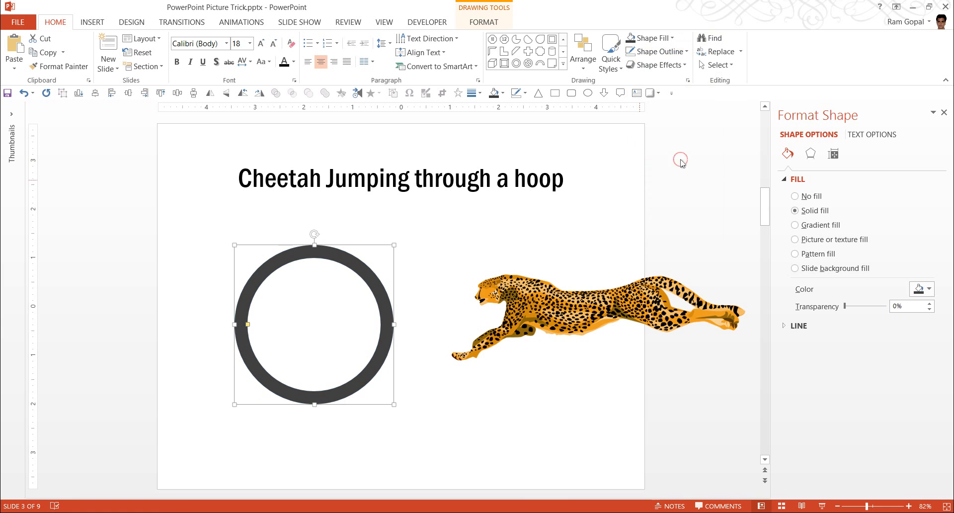
# Apply the Perspective Contrasting Right 3-D rotation preset to the ring in Format Shape.
pyautogui.rightClick(374, 287)
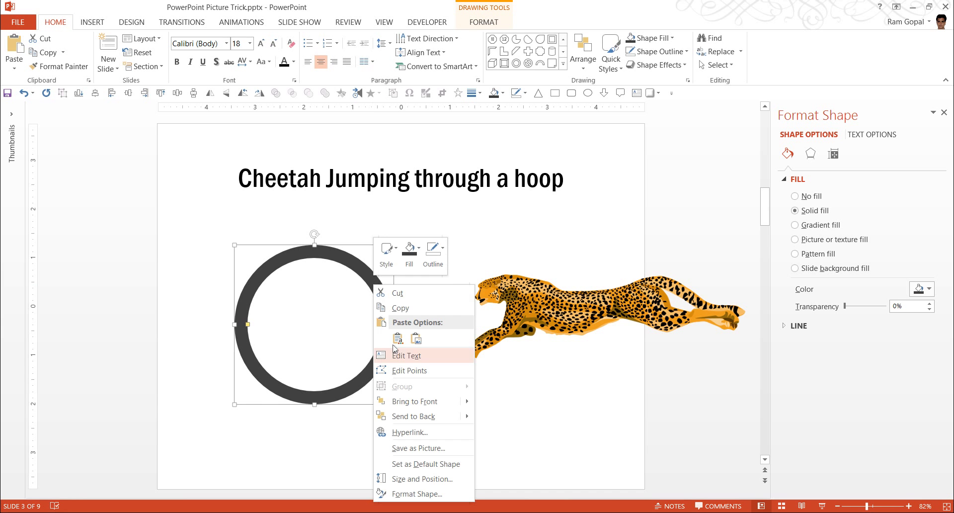
pyautogui.click(422, 493)
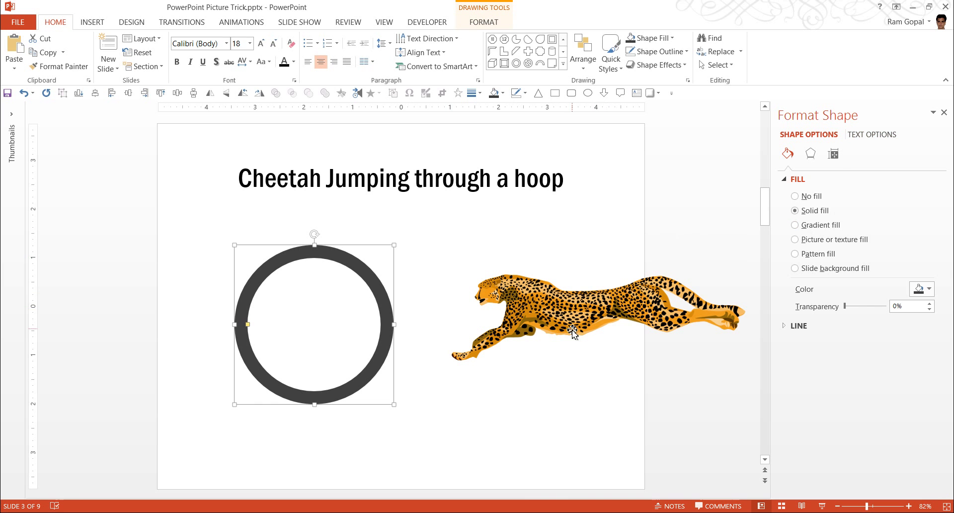
pyautogui.click(811, 154)
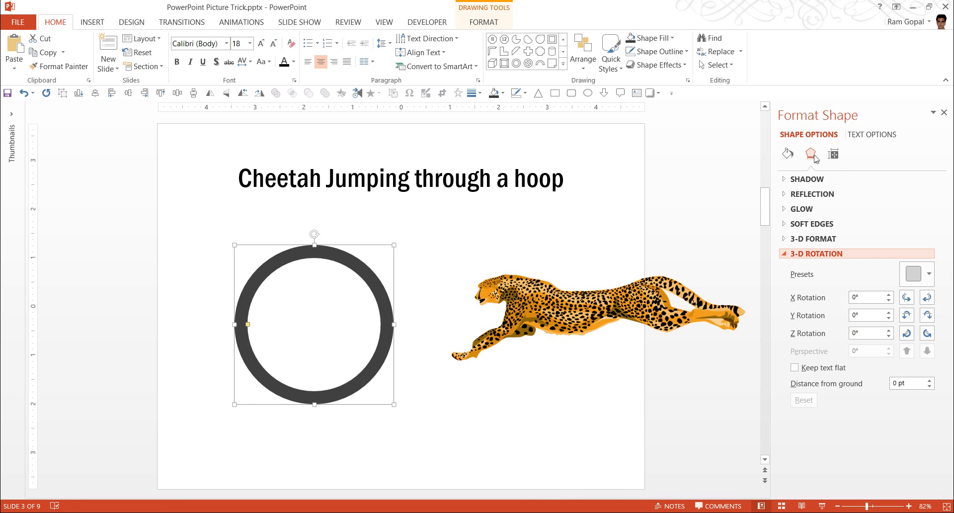
pyautogui.click(922, 276)
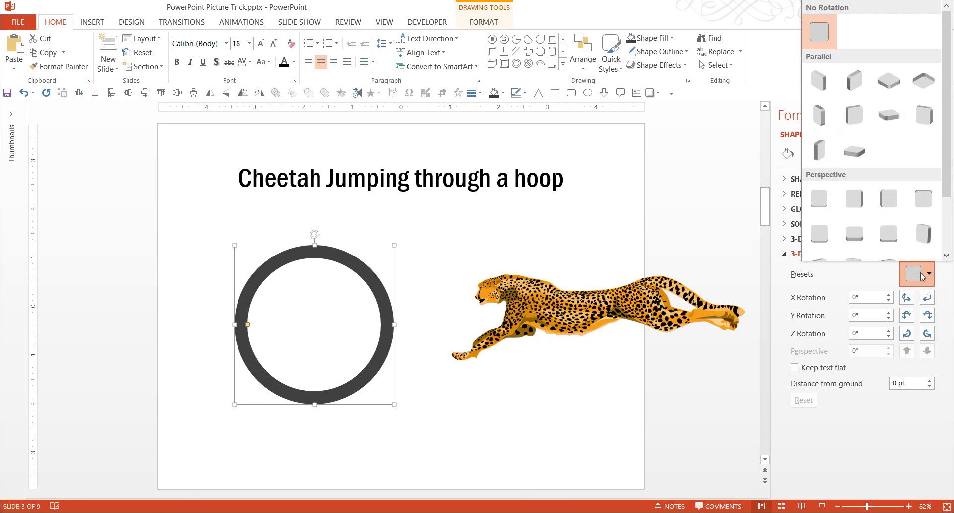
pyautogui.scroll(-2, 951, 183)
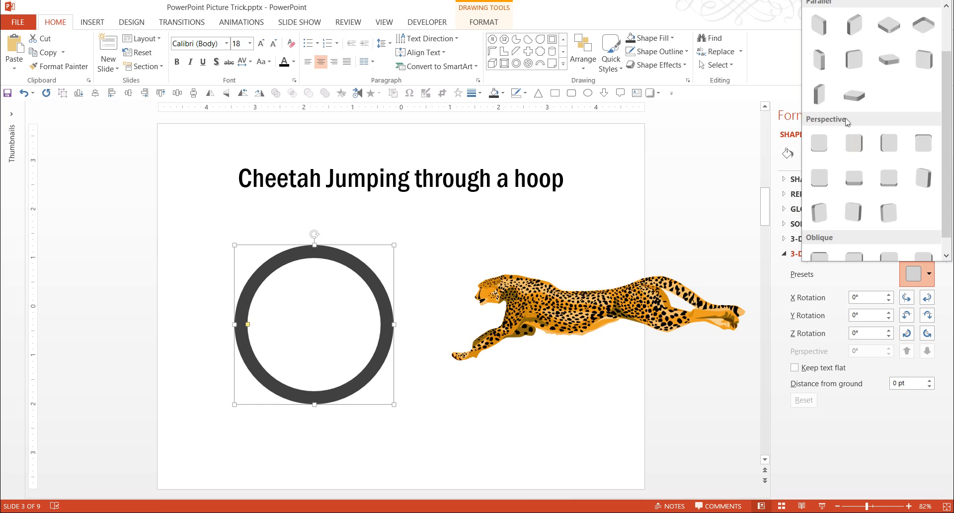
pyautogui.click(820, 212)
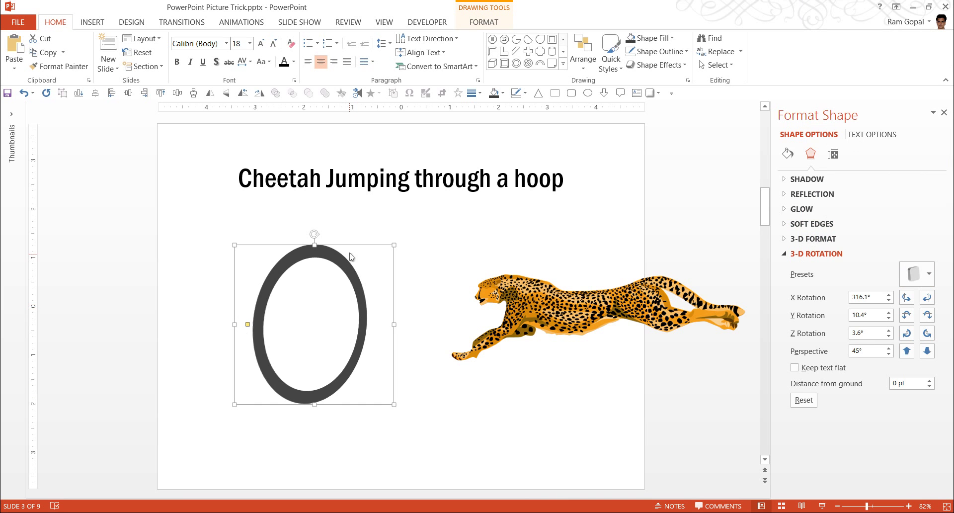
# Send the hoop behind the cheetah picture and return it to the cheetah's left.
pyautogui.moveTo(356, 247)
pyautogui.mouseDown()
pyautogui.moveTo(624, 239)
pyautogui.moveTo(480, 241)
pyautogui.moveTo(398, 258)
pyautogui.moveTo(413, 237)
pyautogui.moveTo(625, 238)
pyautogui.moveTo(335, 232)
pyautogui.moveTo(360, 233)
pyautogui.mouseUp()
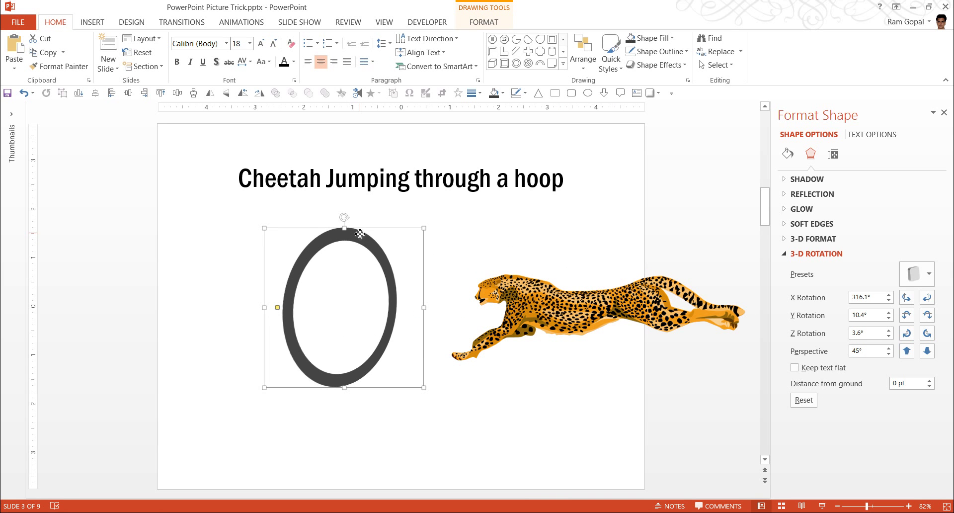
pyautogui.rightClick(360, 233)
pyautogui.click(393, 364)
pyautogui.moveTo(356, 241); pyautogui.dragTo(596, 237)
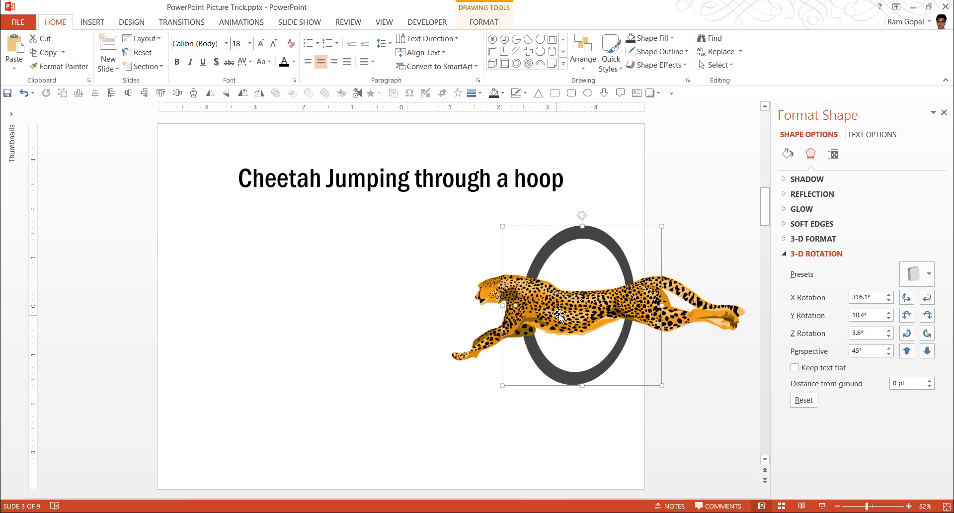
pyautogui.moveTo(594, 235); pyautogui.dragTo(343, 239)
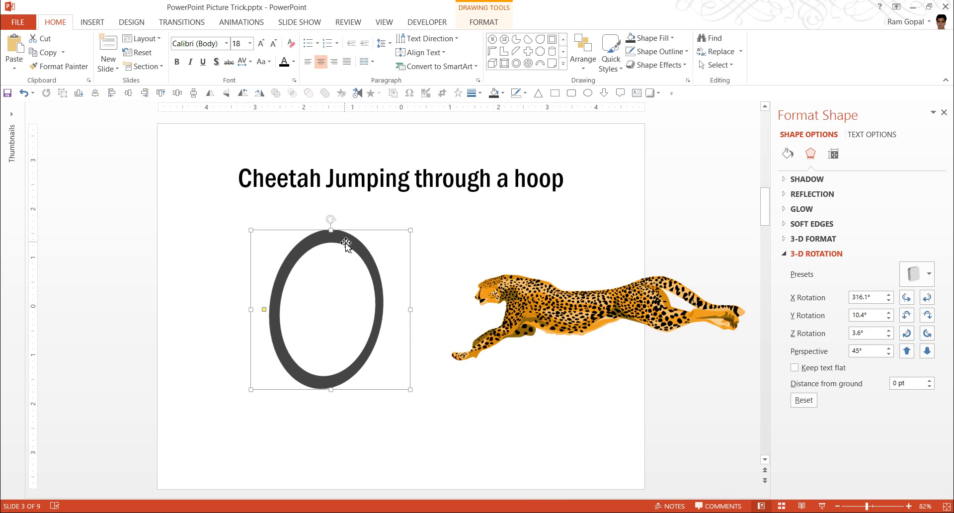
# Cut the hoop and paste it back as a Picture (PNG) via Paste Special.
pyautogui.rightClick(346, 243)
pyautogui.click(376, 253)
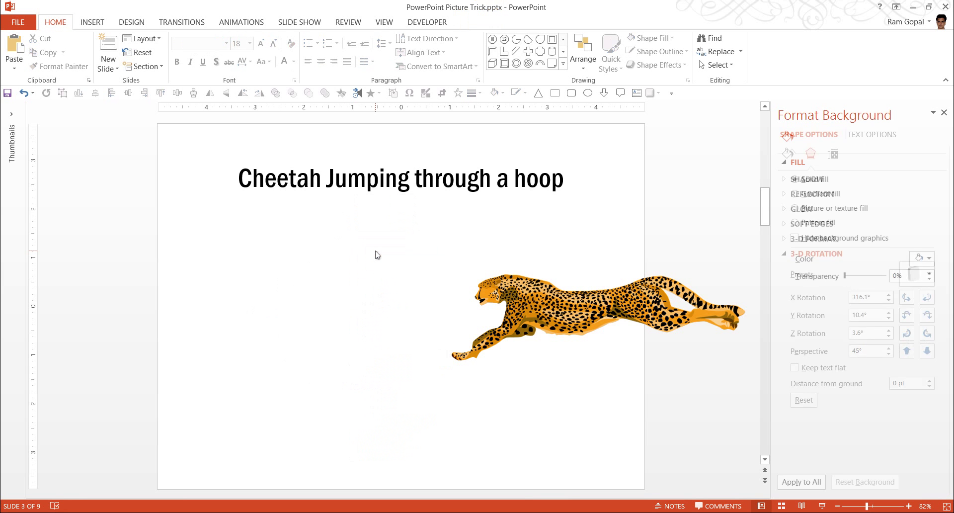
pyautogui.click(14, 63)
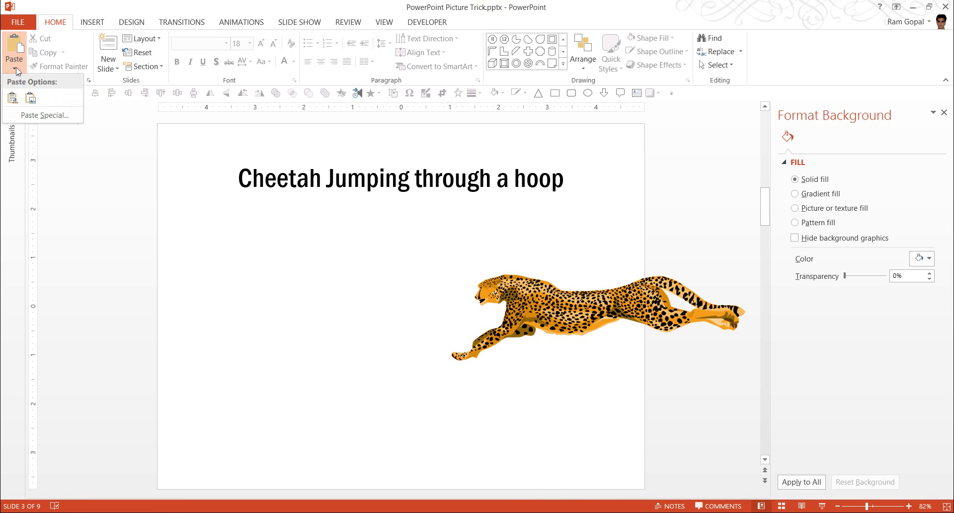
pyautogui.click(39, 115)
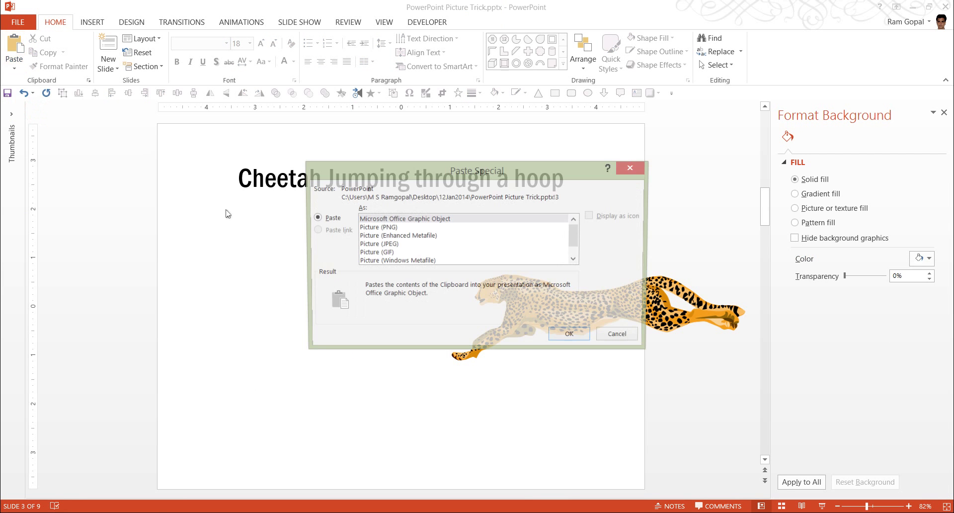
pyautogui.click(385, 228)
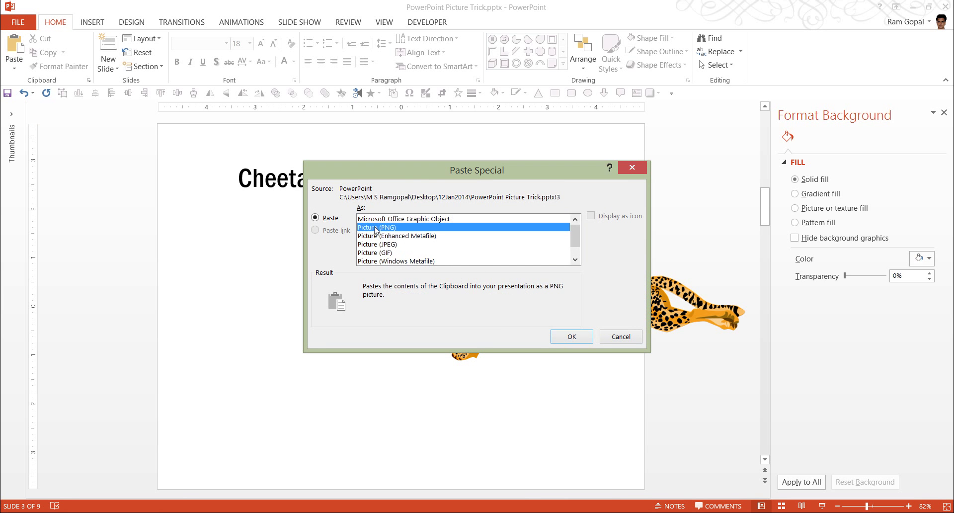
pyautogui.click(589, 339)
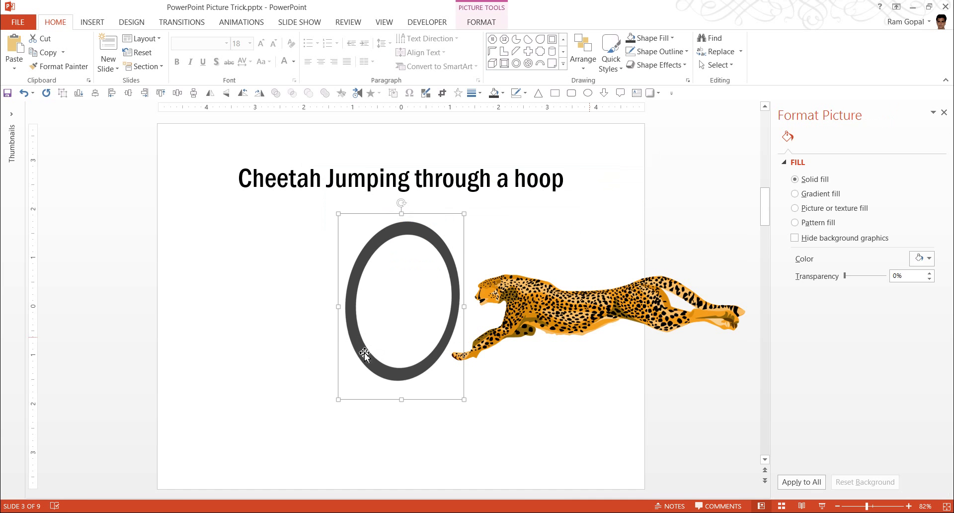
# Move the hoop picture left and draw a vertical straight line down through it.
pyautogui.moveTo(391, 237); pyautogui.dragTo(351, 244)
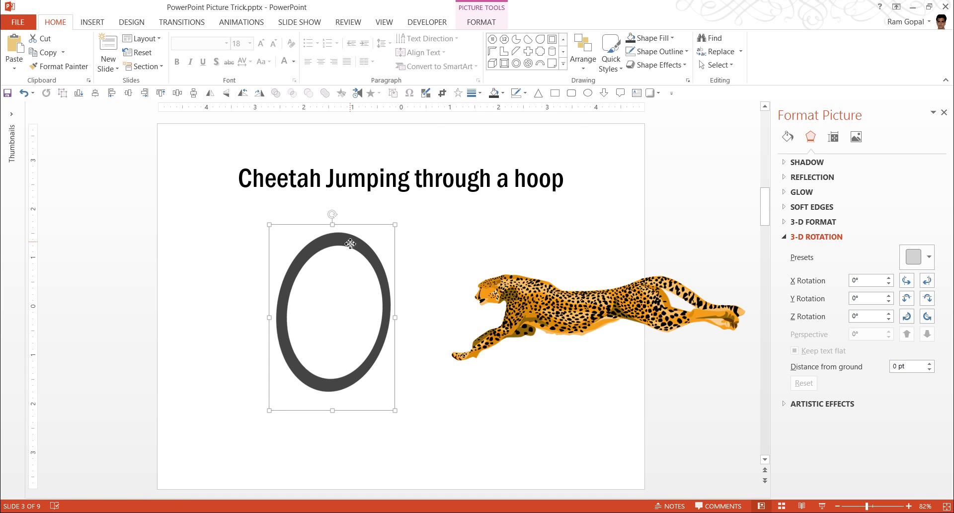
pyautogui.click(564, 64)
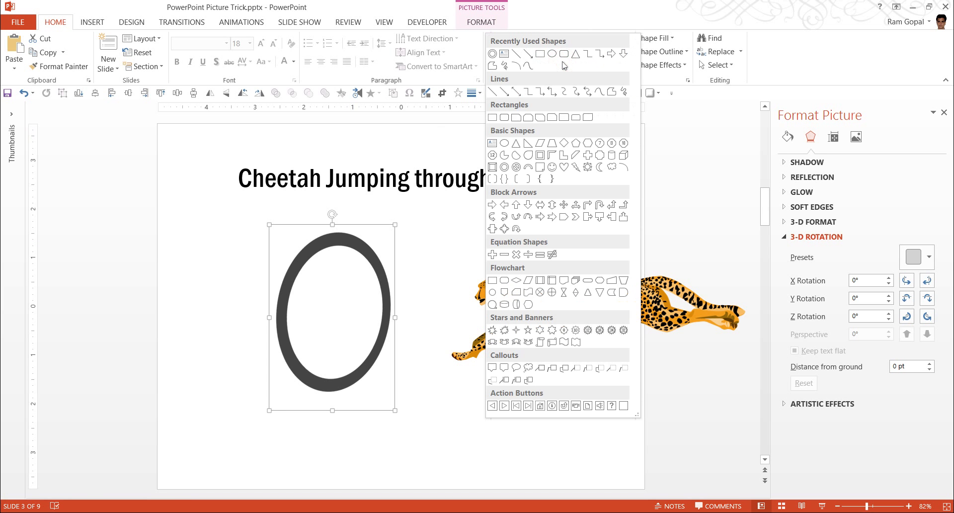
pyautogui.click(517, 53)
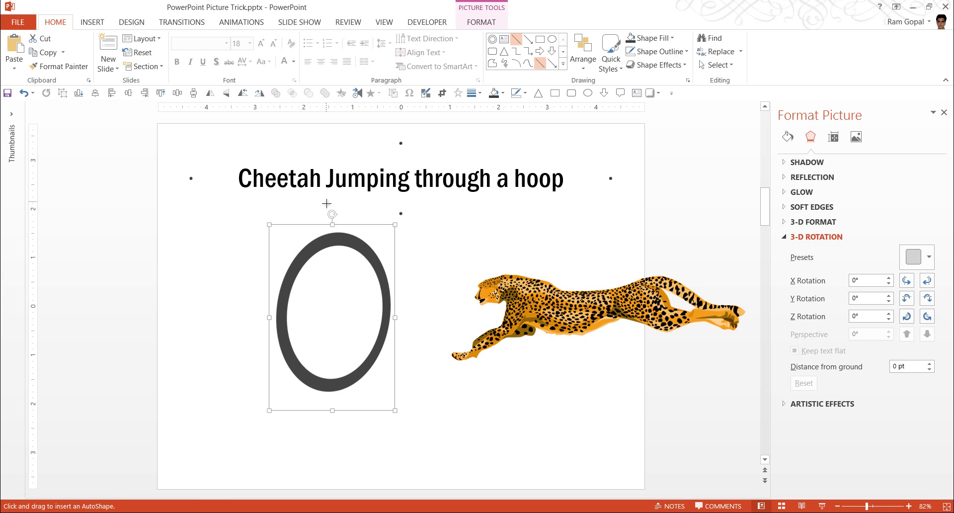
pyautogui.moveTo(335, 201); pyautogui.dragTo(333, 449)
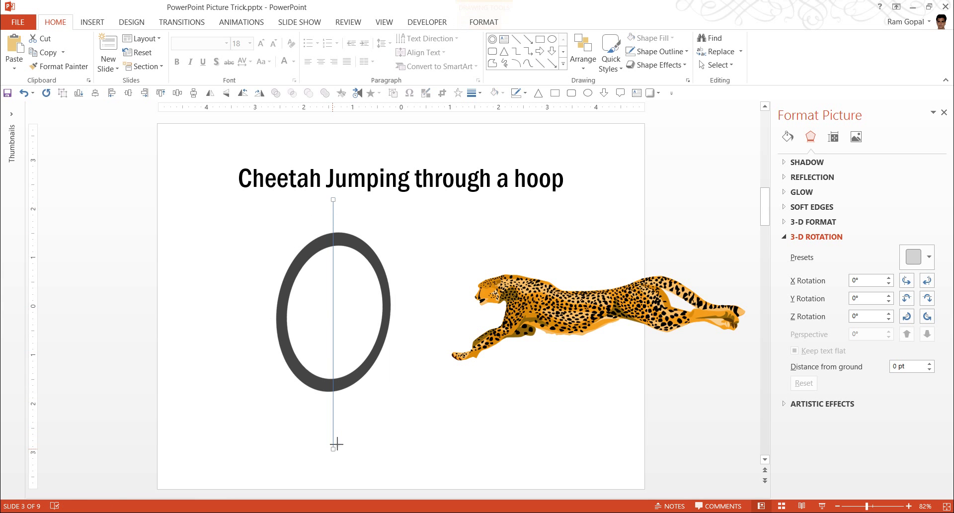
# Align the hoop and the line to each other with Align Center.
pyautogui.keyDown('shift'); pyautogui.click(379, 277); pyautogui.keyUp('shift')
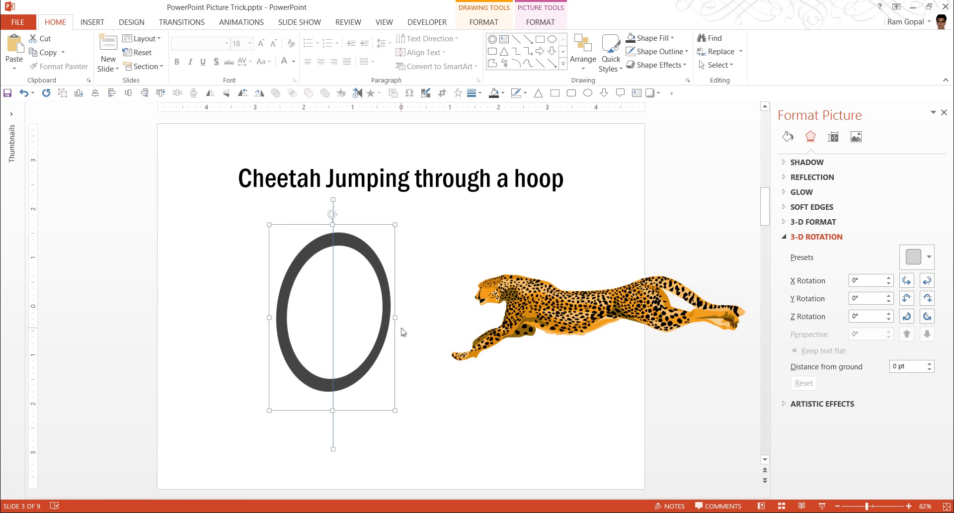
pyautogui.click(583, 59)
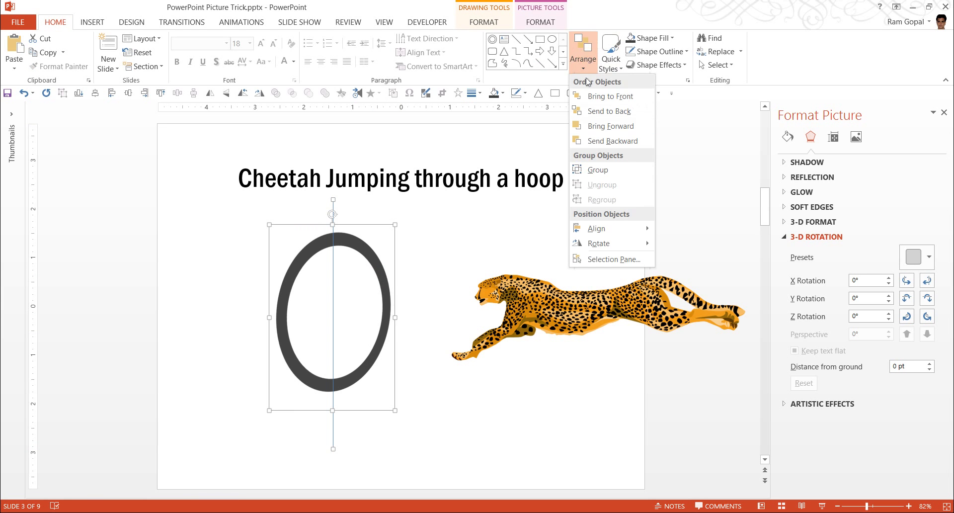
pyautogui.moveTo(602, 230)
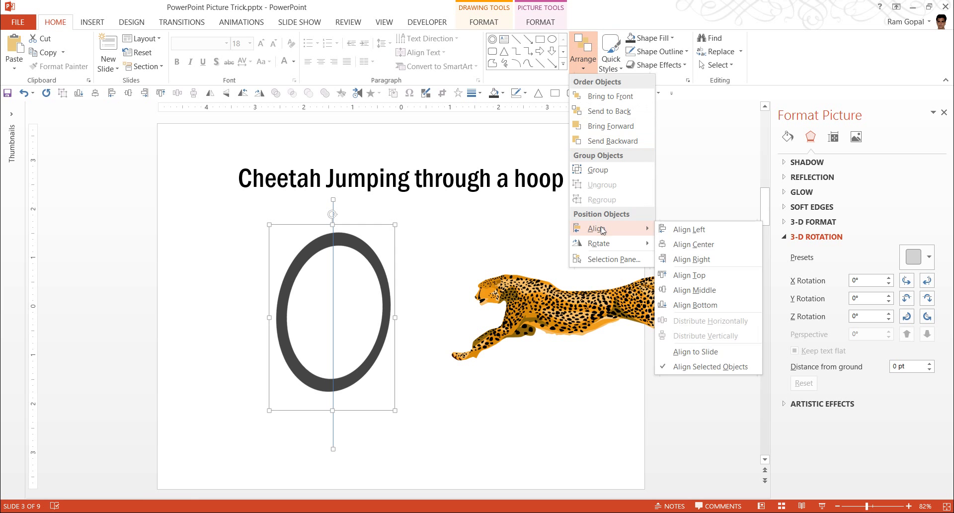
pyautogui.click(677, 245)
pyautogui.click(468, 412)
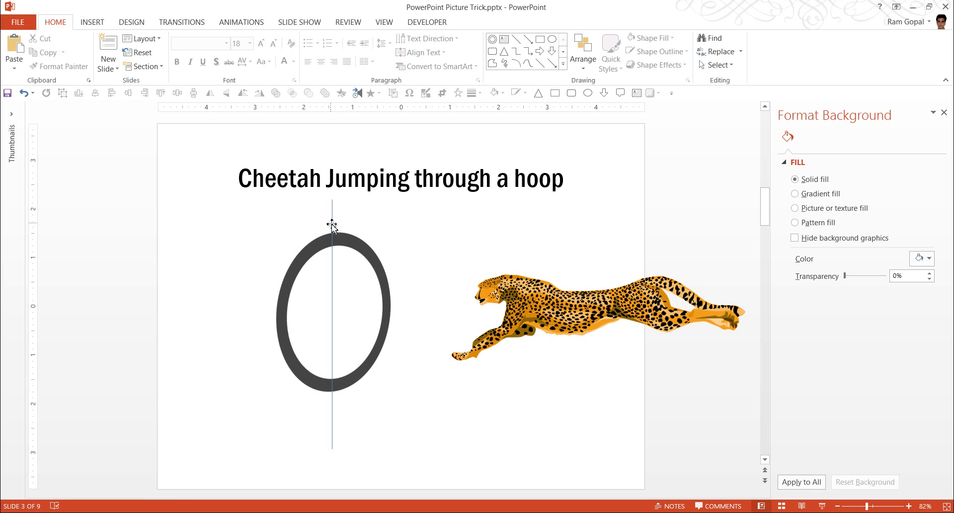
# Select the ring with its line and Ctrl-drag a copy onto the cheetah's body.
pyautogui.click(358, 245)
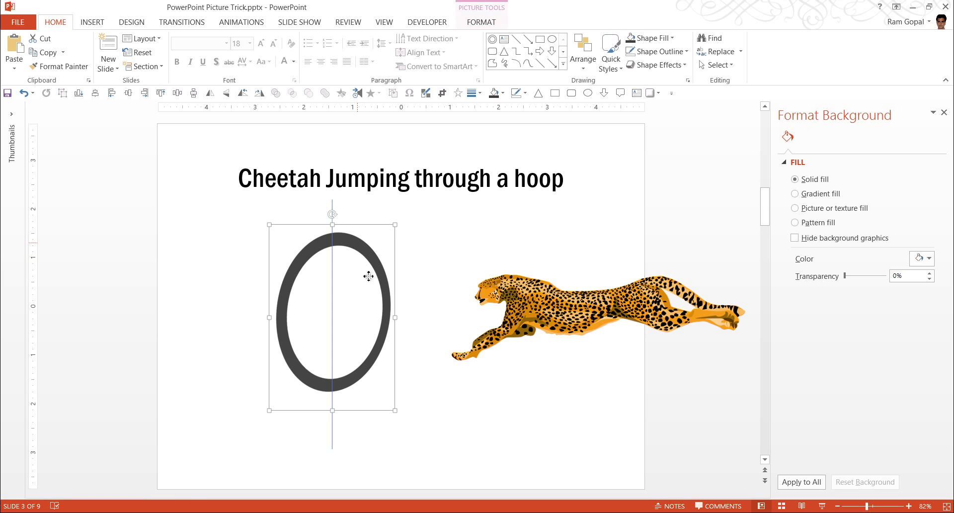
pyautogui.moveTo(436, 474); pyautogui.dragTo(236, 157)
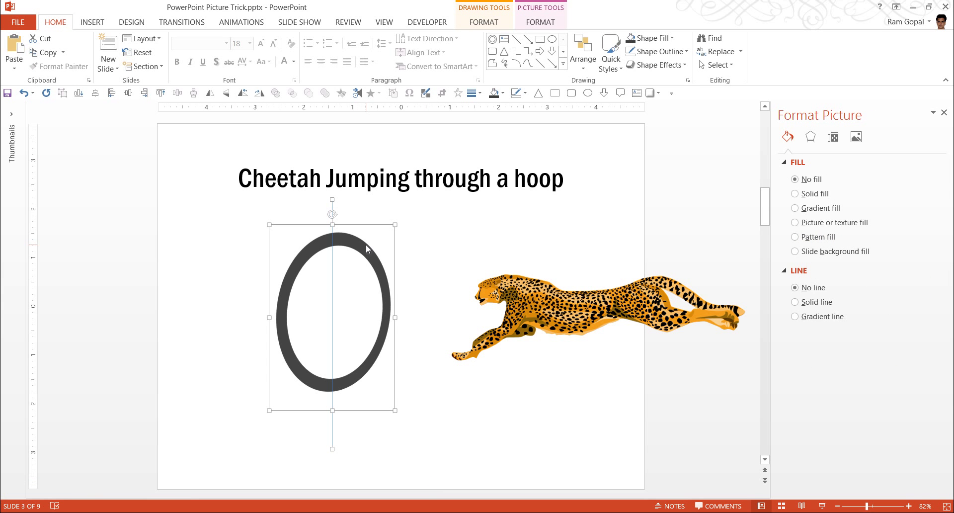
pyautogui.moveTo(366, 243); pyautogui.dragTo(566, 239)
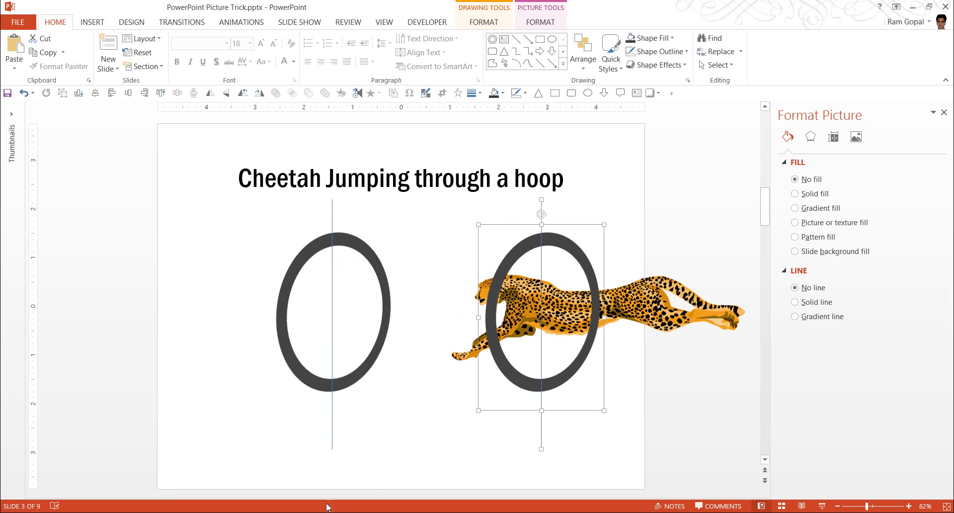
pyautogui.click(382, 457)
pyautogui.click(371, 263)
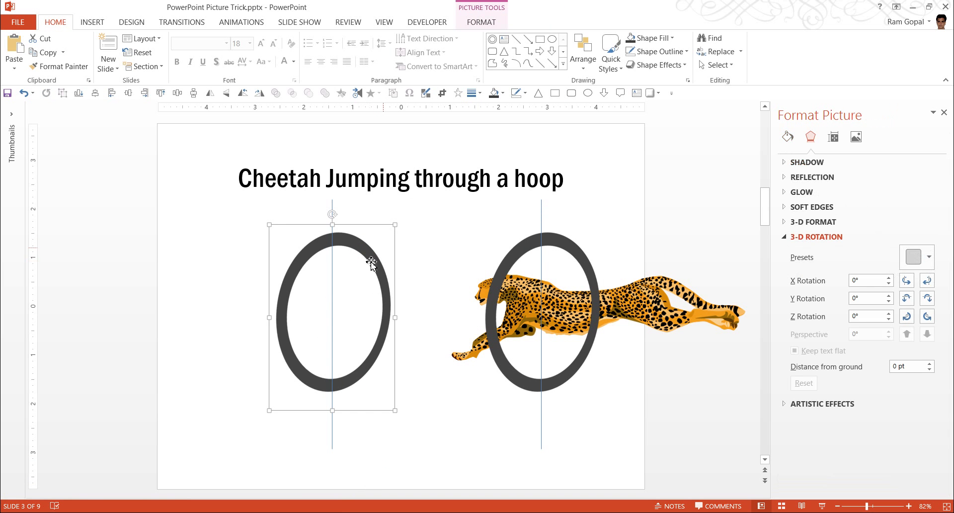
# Crop the left ring's right side back to the center line.
pyautogui.click(442, 94)
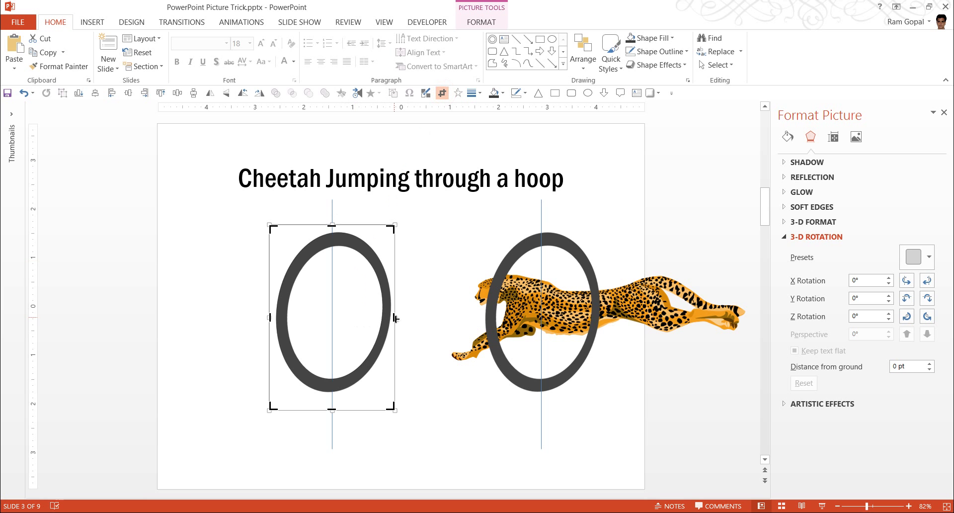
pyautogui.moveTo(395, 318); pyautogui.dragTo(332, 318)
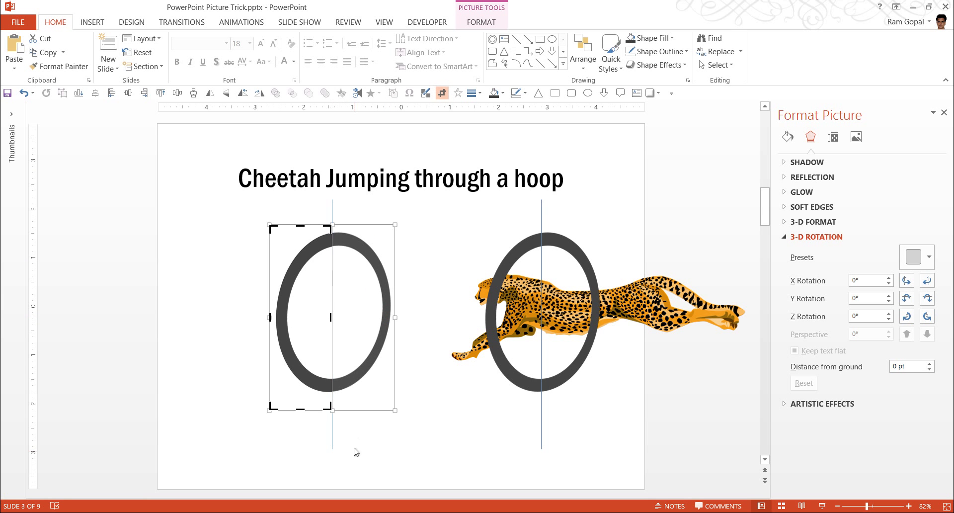
pyautogui.click(365, 440)
pyautogui.click(330, 432)
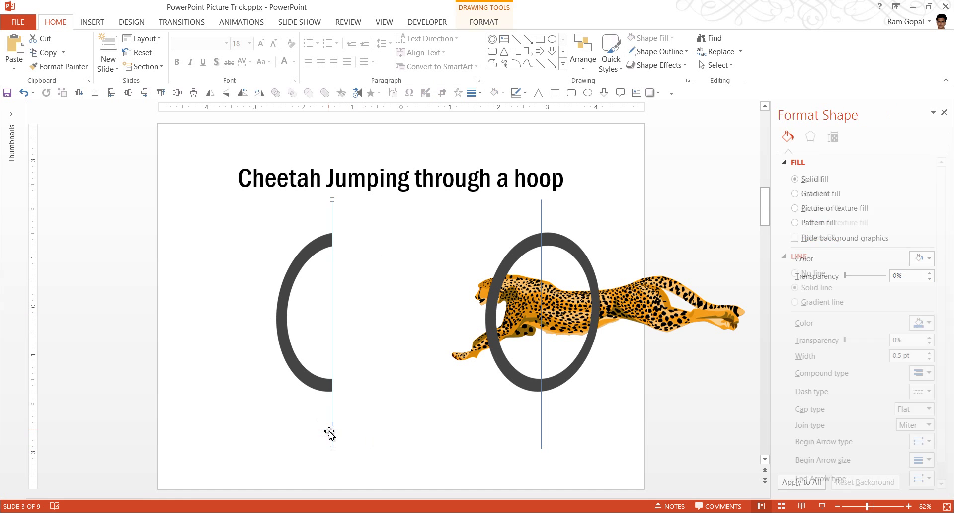
pyautogui.click(327, 434)
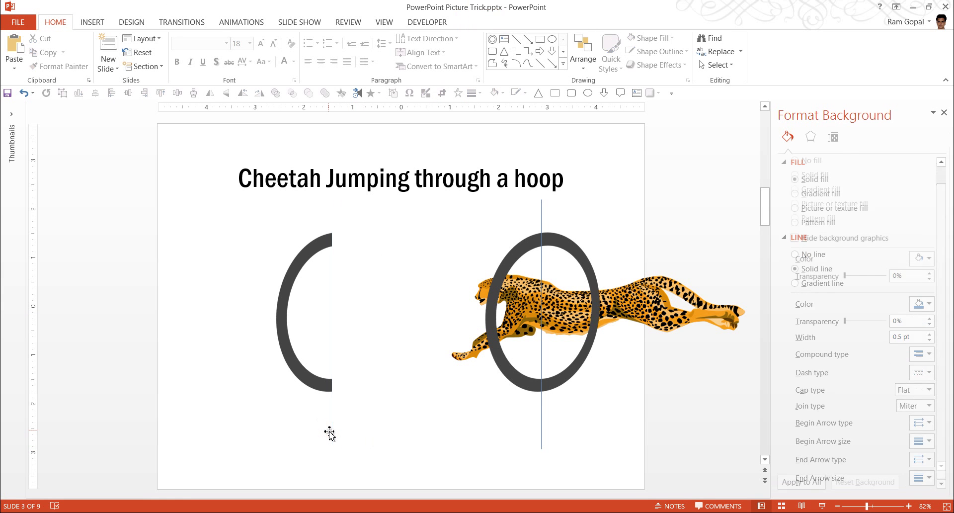
pyautogui.click(598, 254)
# Crop away the left half of the cheetah's ring and delete its vertical line.
pyautogui.click(442, 93)
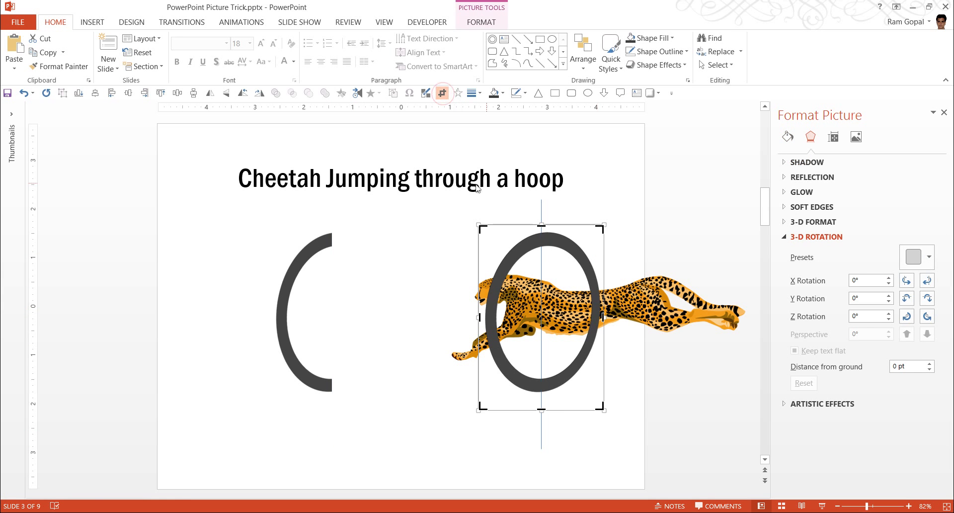
pyautogui.moveTo(480, 317); pyautogui.dragTo(541, 316)
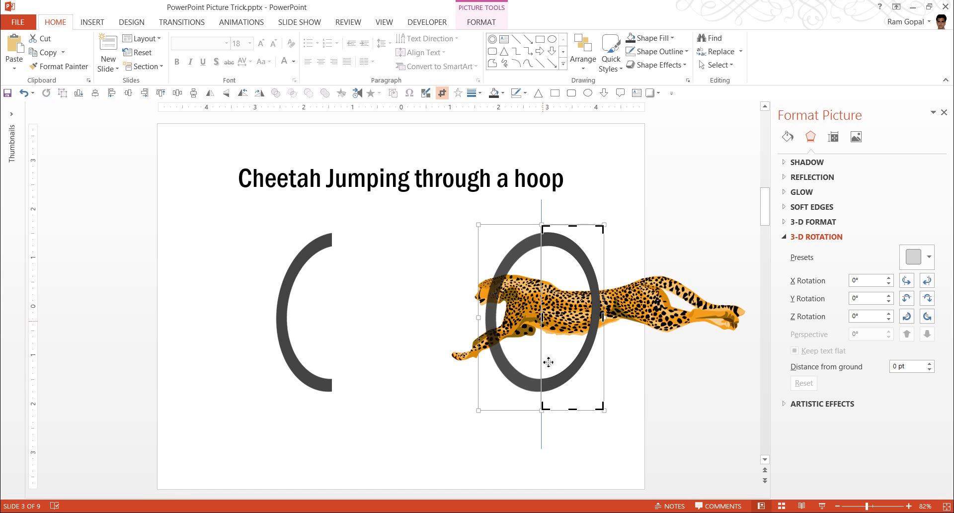
pyautogui.click(600, 478)
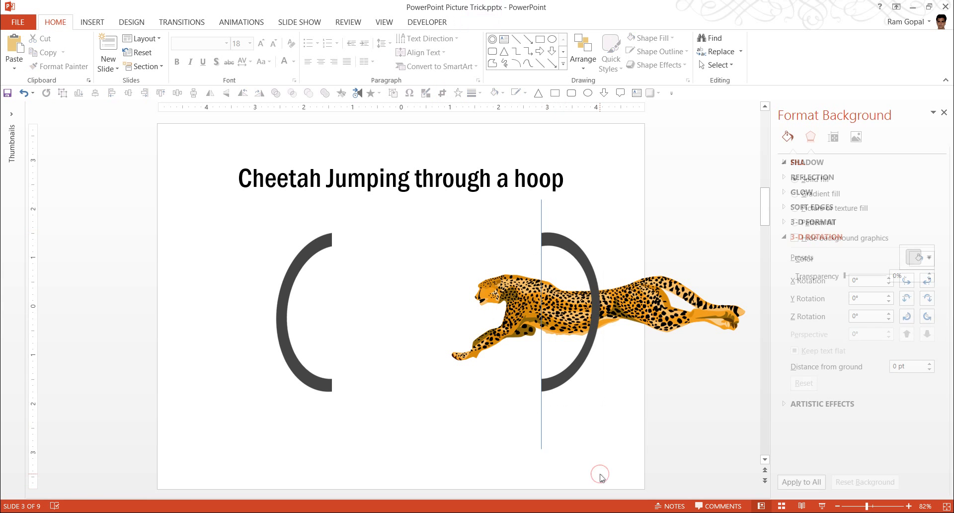
pyautogui.click(545, 444)
pyautogui.press('Delete')
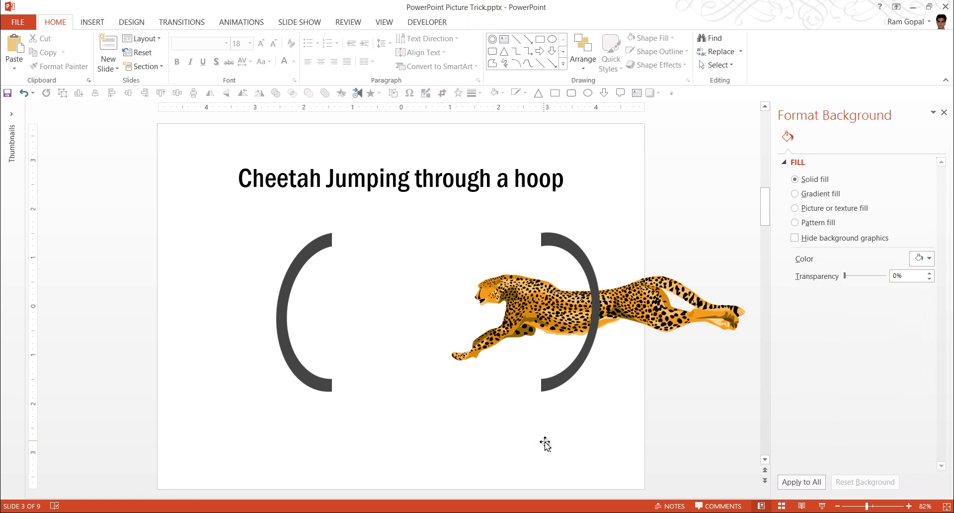
# Move the right half beside the left, send it to back, and slide the left half to meet it.
pyautogui.moveTo(572, 248); pyautogui.dragTo(394, 261)
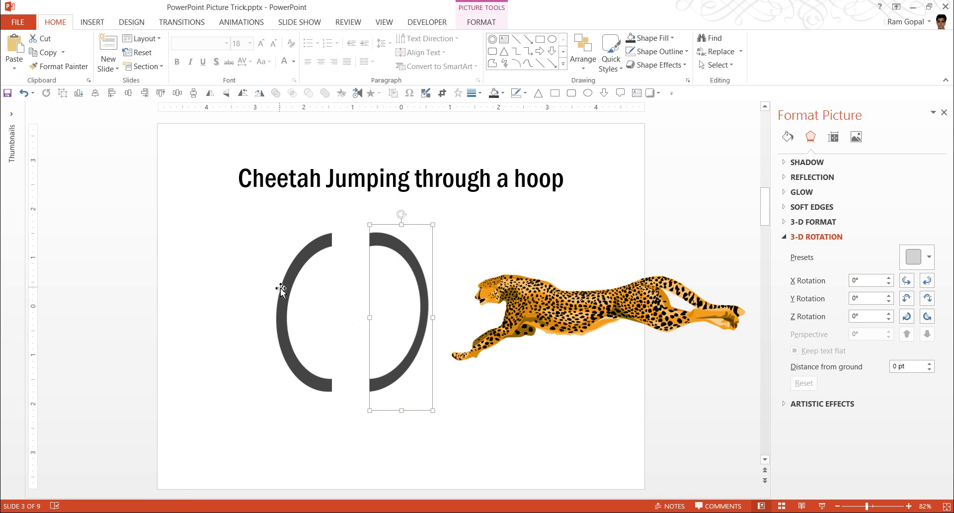
pyautogui.rightClick(407, 252)
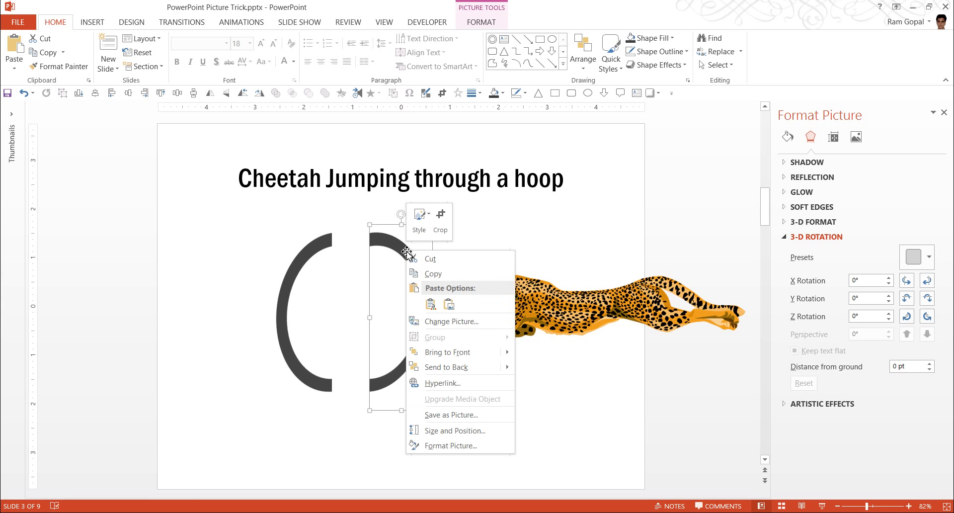
pyautogui.click(447, 367)
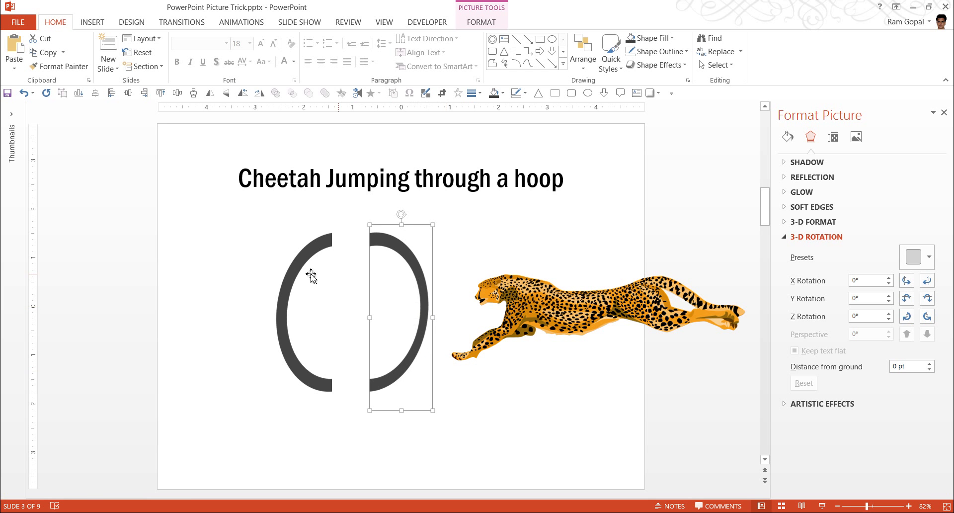
pyautogui.click(288, 285)
pyautogui.moveTo(288, 285); pyautogui.dragTo(327, 285)
pyautogui.click(519, 475)
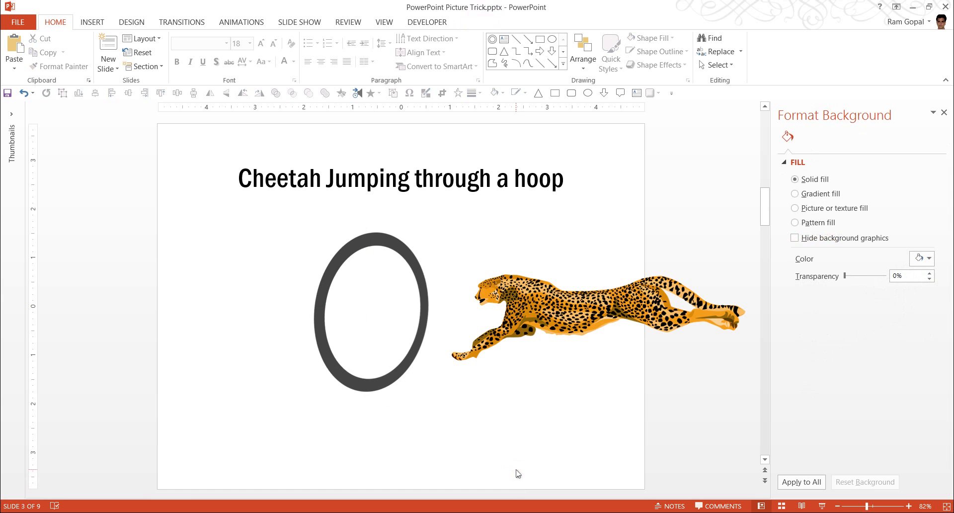
pyautogui.click(407, 249)
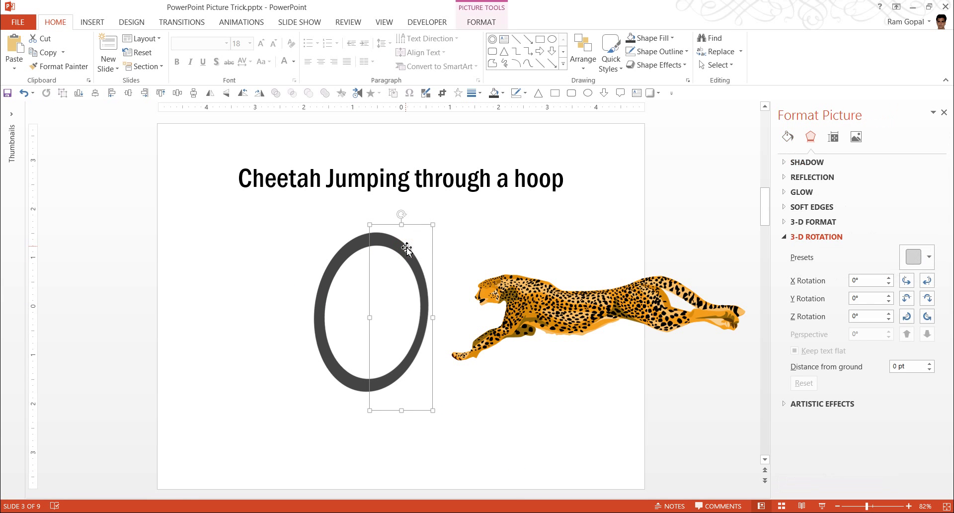
# Bring the left half-ring to the front of the stacking order.
pyautogui.click(349, 259)
pyautogui.rightClick(349, 259)
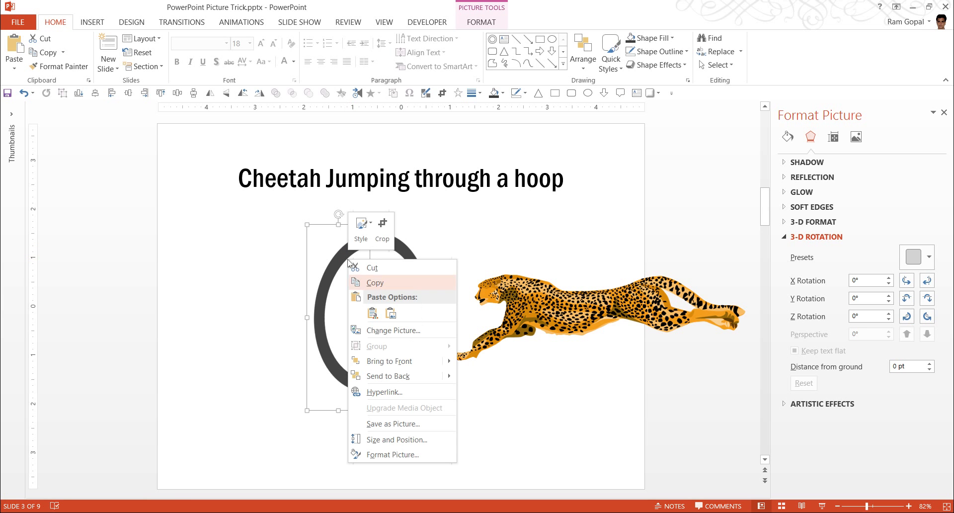
pyautogui.click(377, 363)
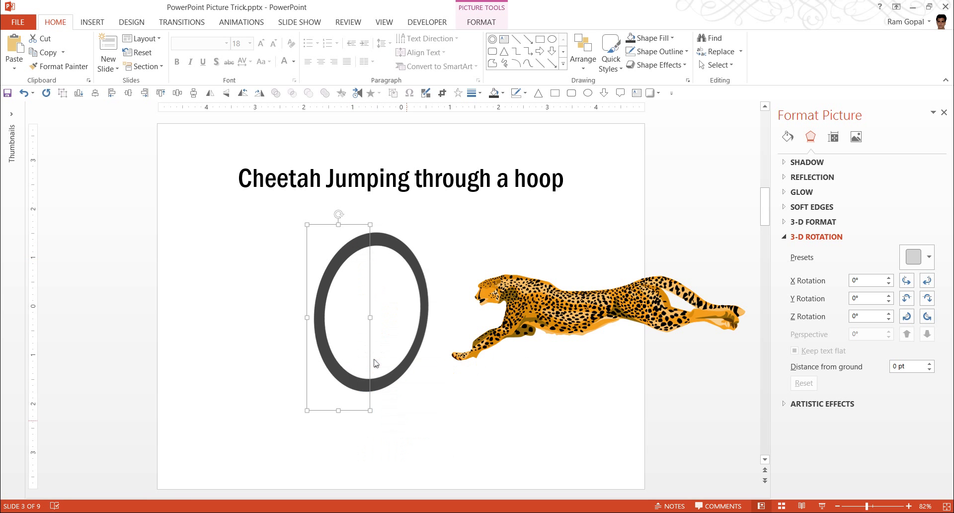
pyautogui.click(404, 426)
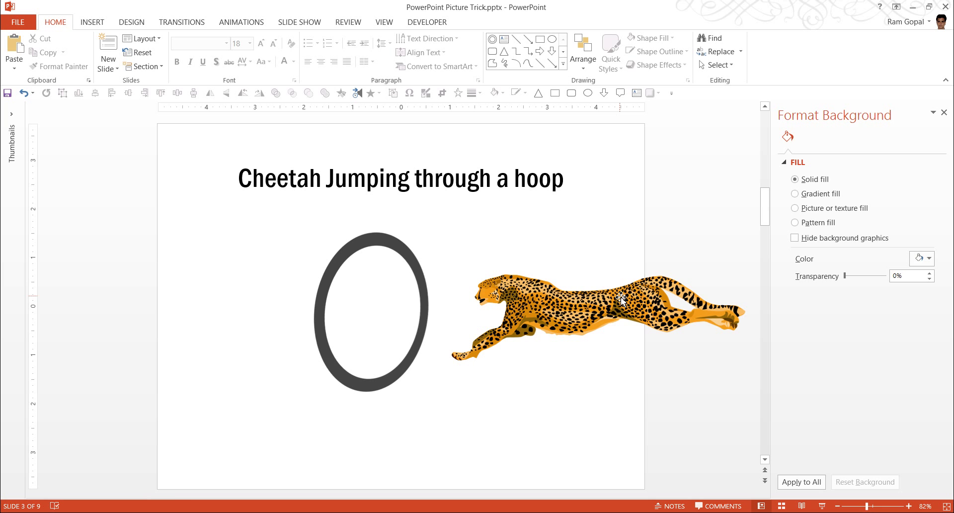
# Move the cheetah left so its body passes through the hoop, undoing a stray shift.
pyautogui.click(581, 301)
pyautogui.moveTo(582, 301); pyautogui.dragTo(363, 300)
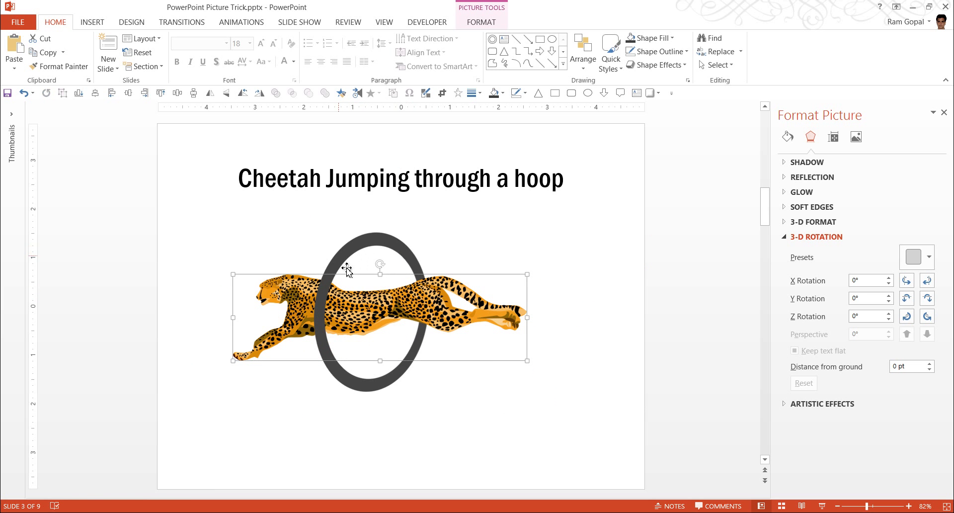
pyautogui.hotkey('ctrl', 'z')
pyautogui.hotkey('ctrl', 'z')
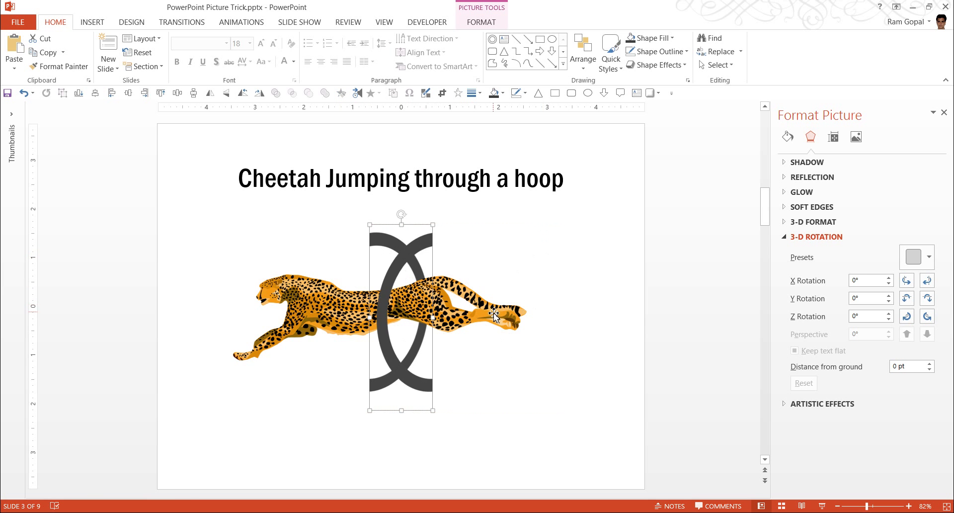